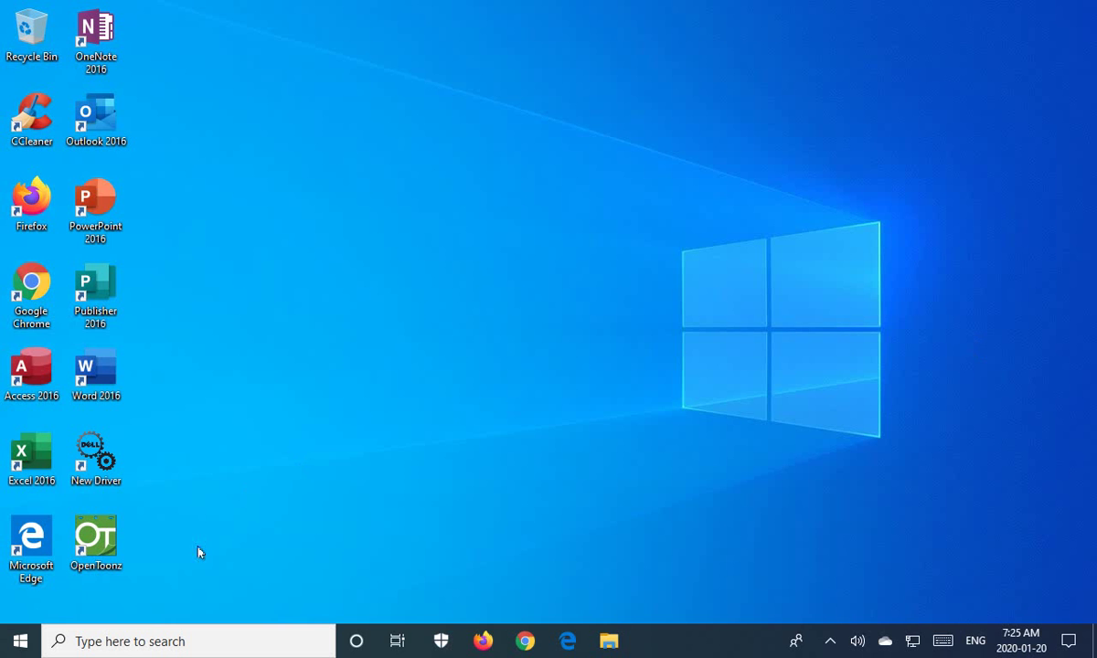
# Step: Restart from the Start menu's Power options with Shift held to boot into recovery
pyautogui.click(20, 641)
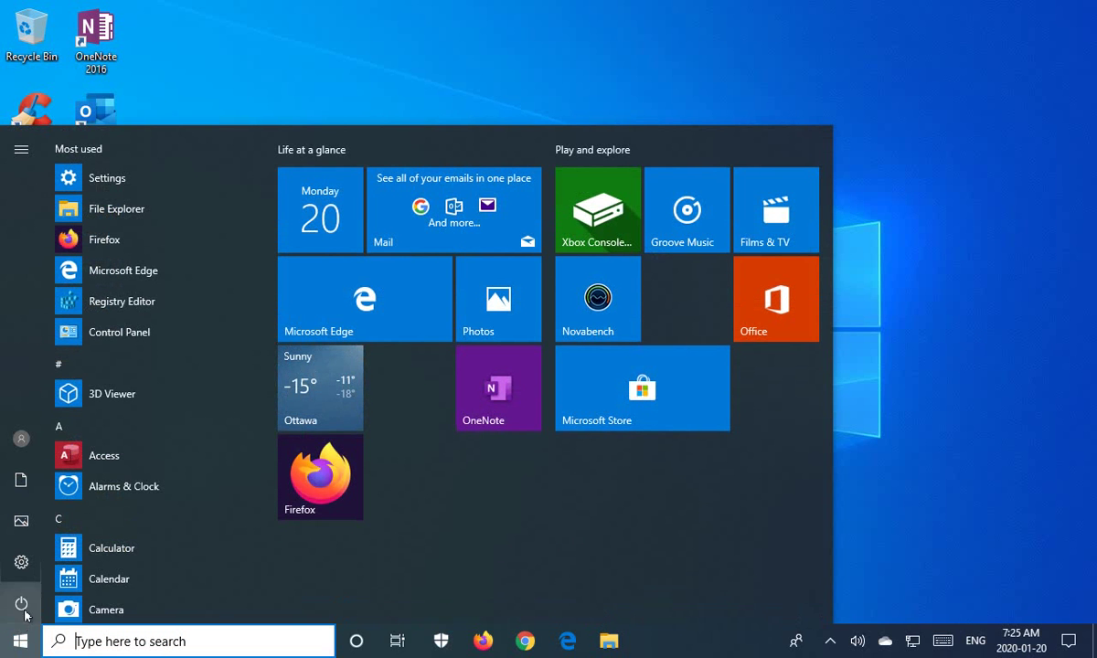
pyautogui.click(25, 615)
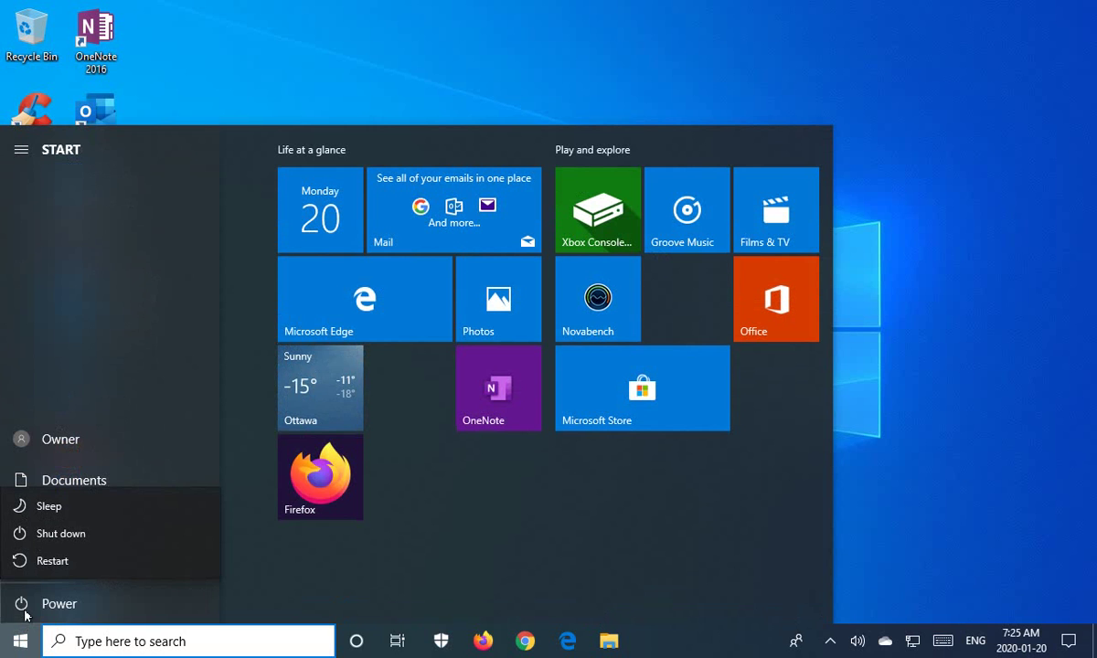
pyautogui.click(40, 563)
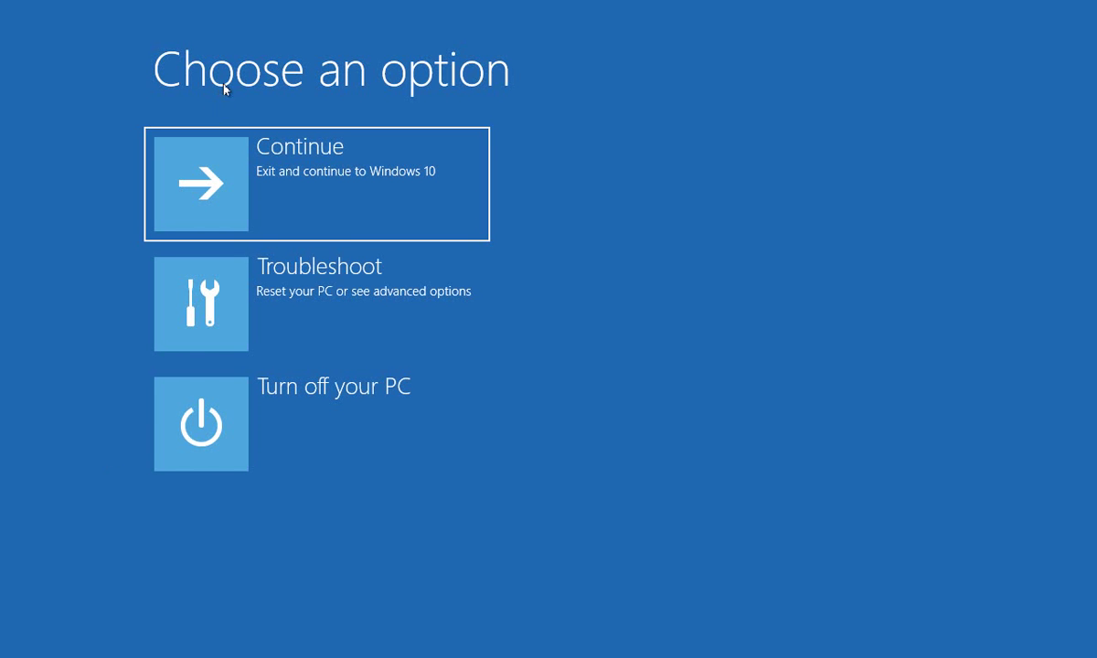
# Step: Go to Troubleshoot and choose Reset this PC to launch the reset wizard
pyautogui.click(234, 305)
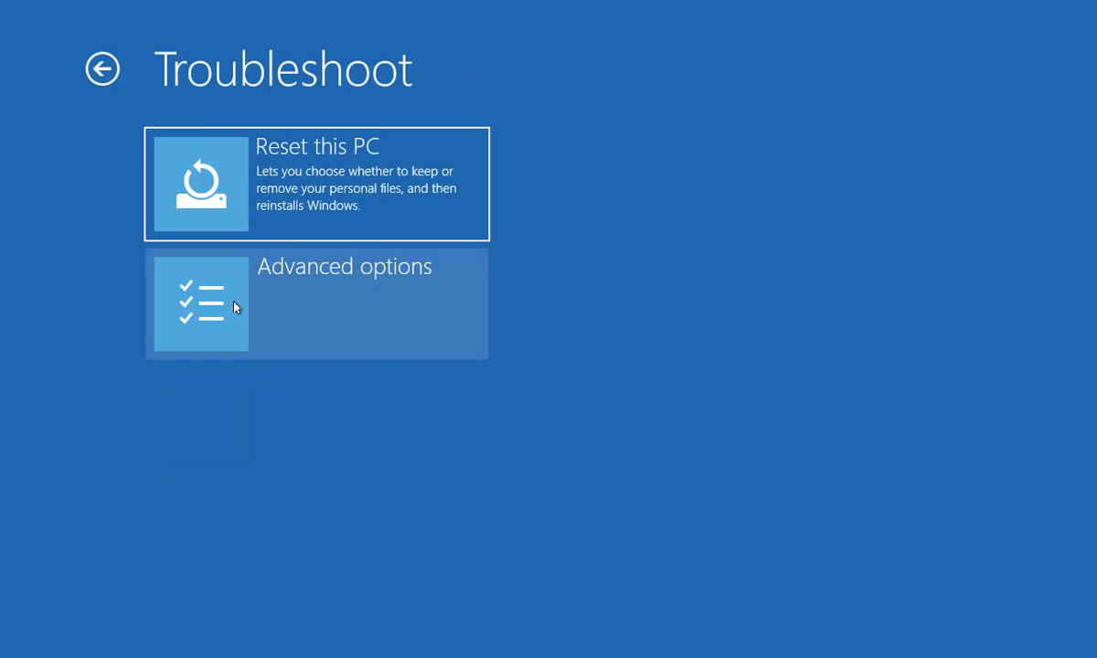
pyautogui.click(236, 191)
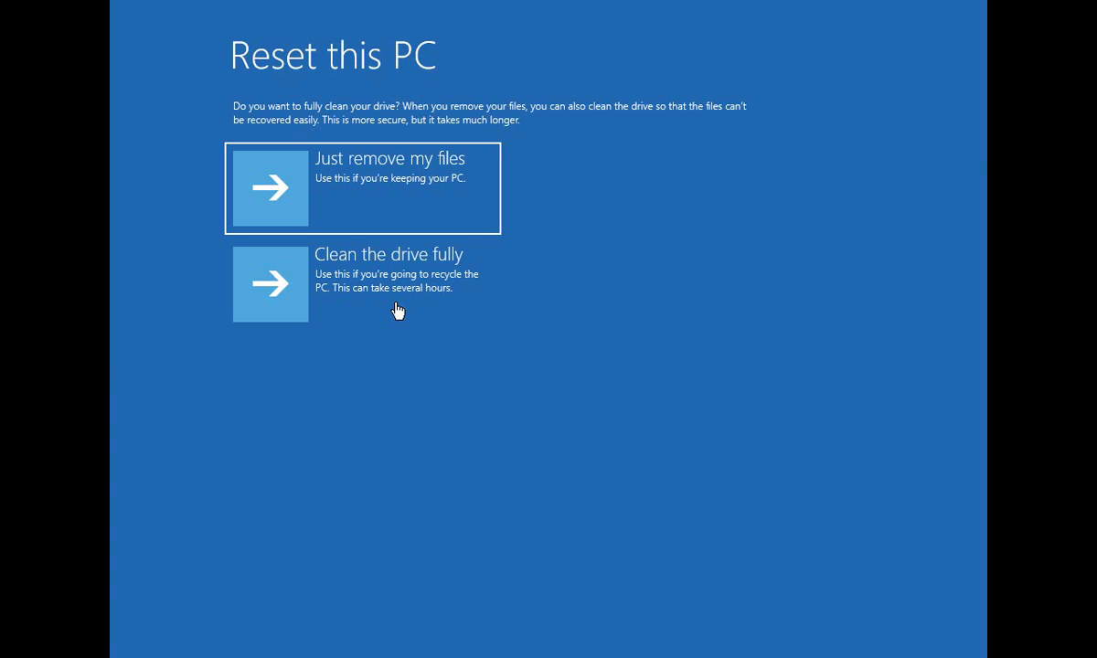
# Step: Pick 'Just remove my files' instead of fully cleaning the drive
pyautogui.click(357, 193)
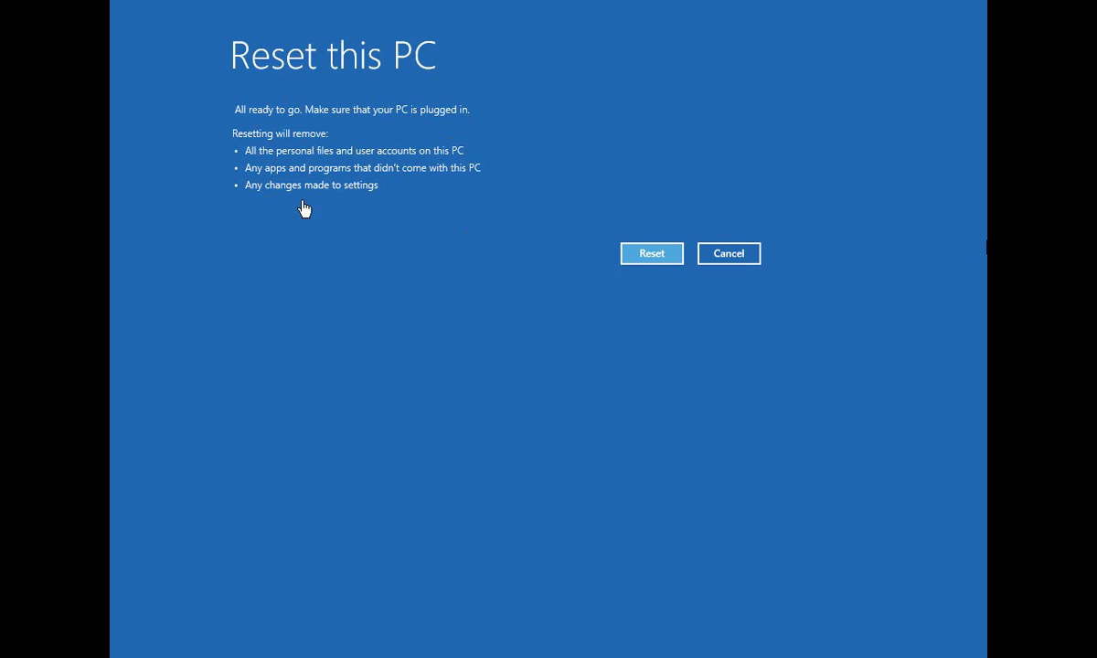
# Step: Confirm Reset so Windows reinstalls and setup opens on the region page
pyautogui.click(652, 254)
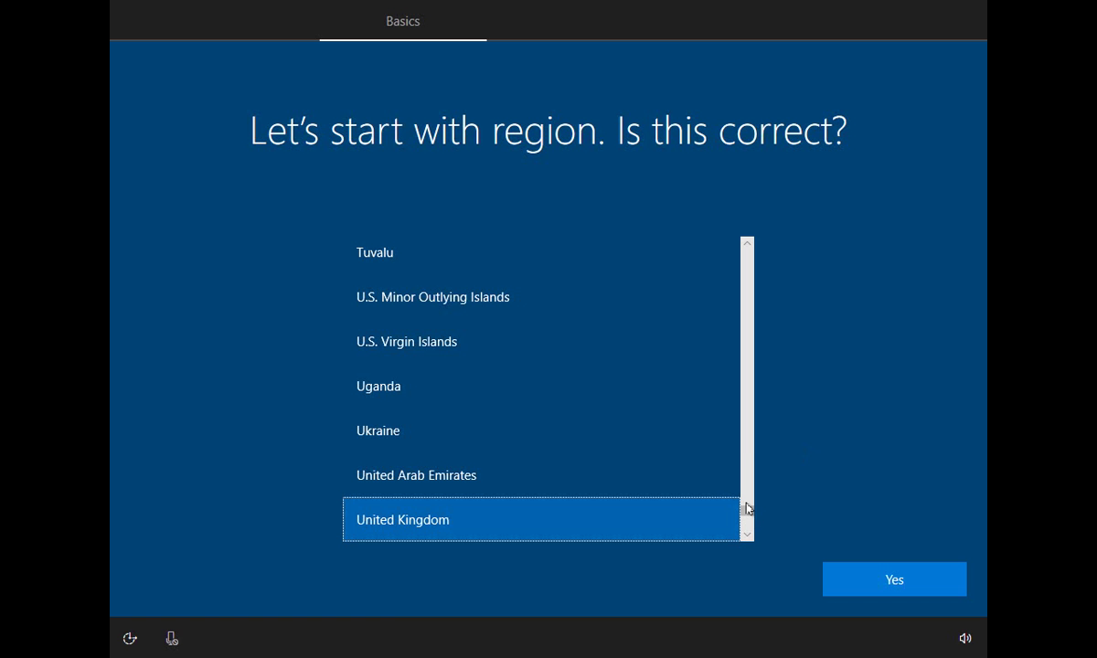
# Step: Select Canada in the region list and confirm it
pyautogui.moveTo(748, 516); pyautogui.dragTo(751, 303)
pyautogui.click(355, 279)
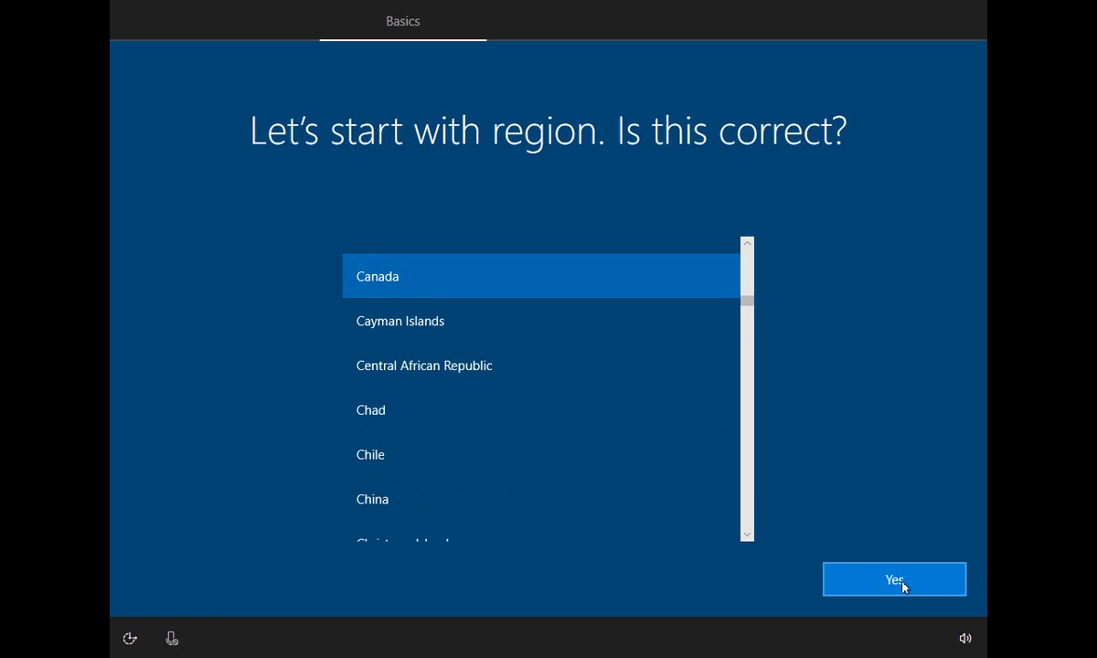
pyautogui.click(895, 580)
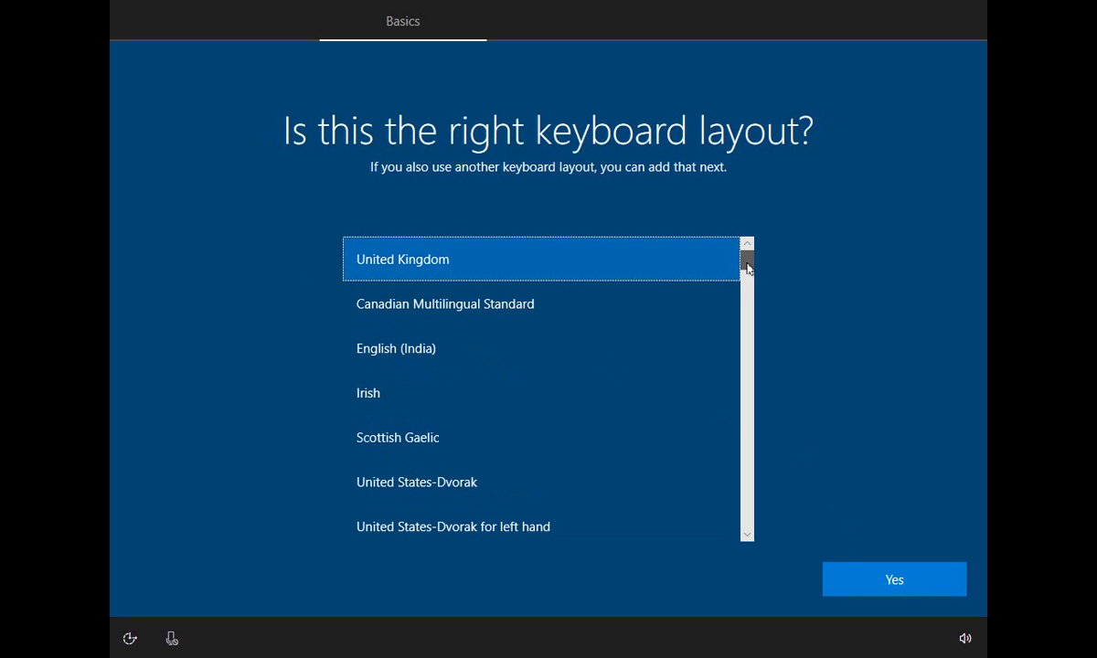
# Step: Choose the US keyboard layout and confirm it
pyautogui.moveTo(747, 265); pyautogui.dragTo(746, 285)
pyautogui.click(407, 500)
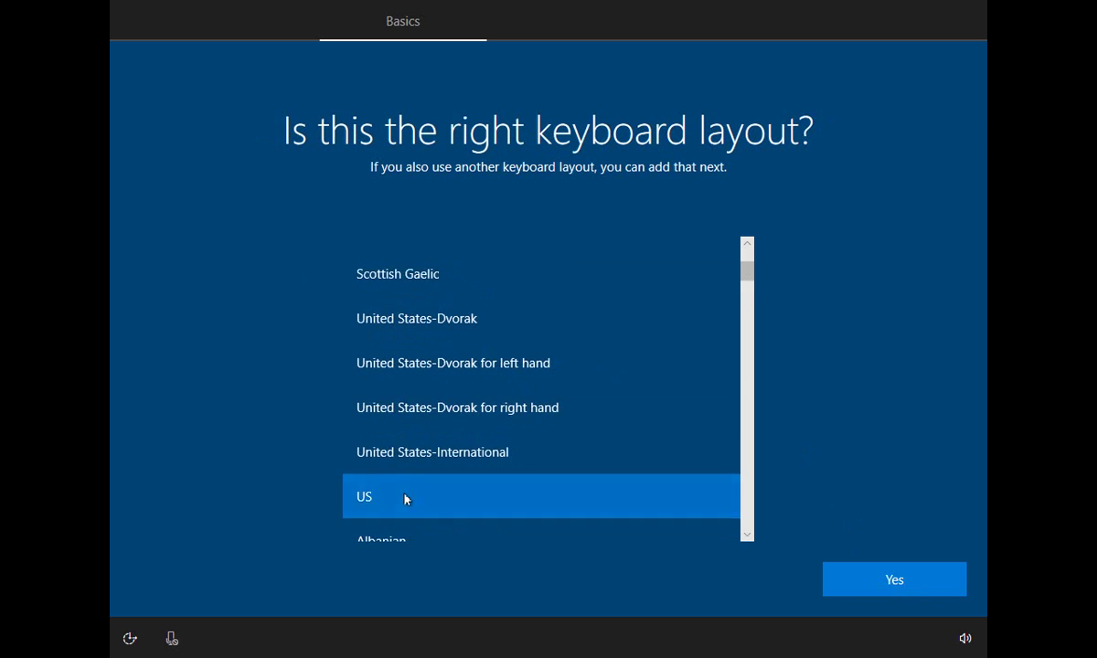
pyautogui.click(896, 581)
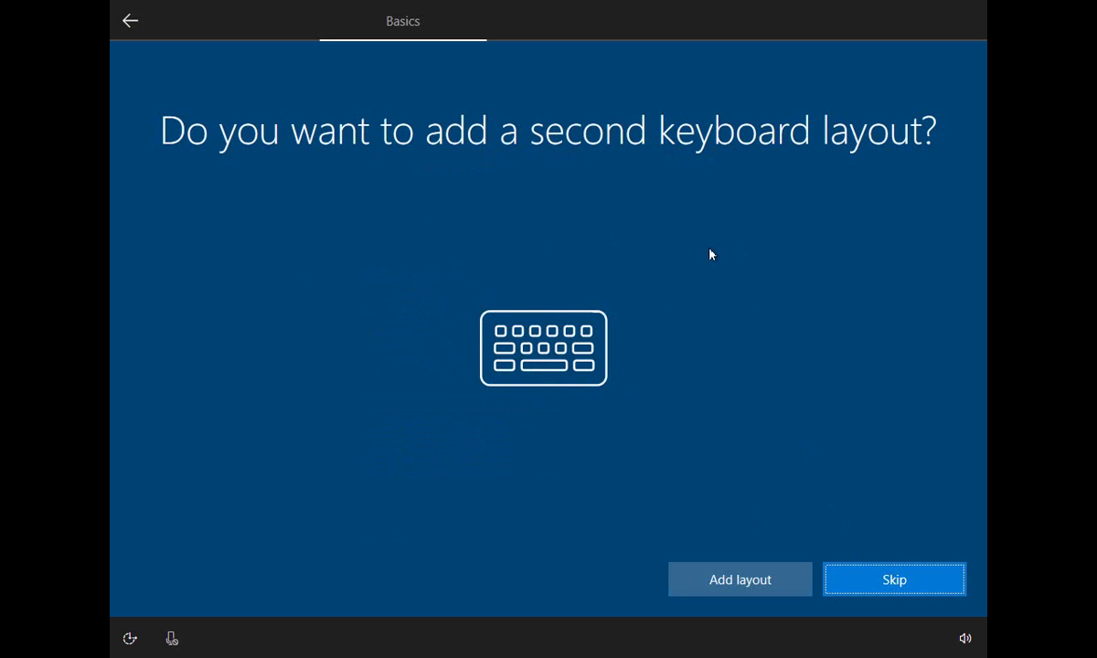
# Step: Skip a second keyboard layout, then scroll through and accept the licence agreement
pyautogui.click(896, 587)
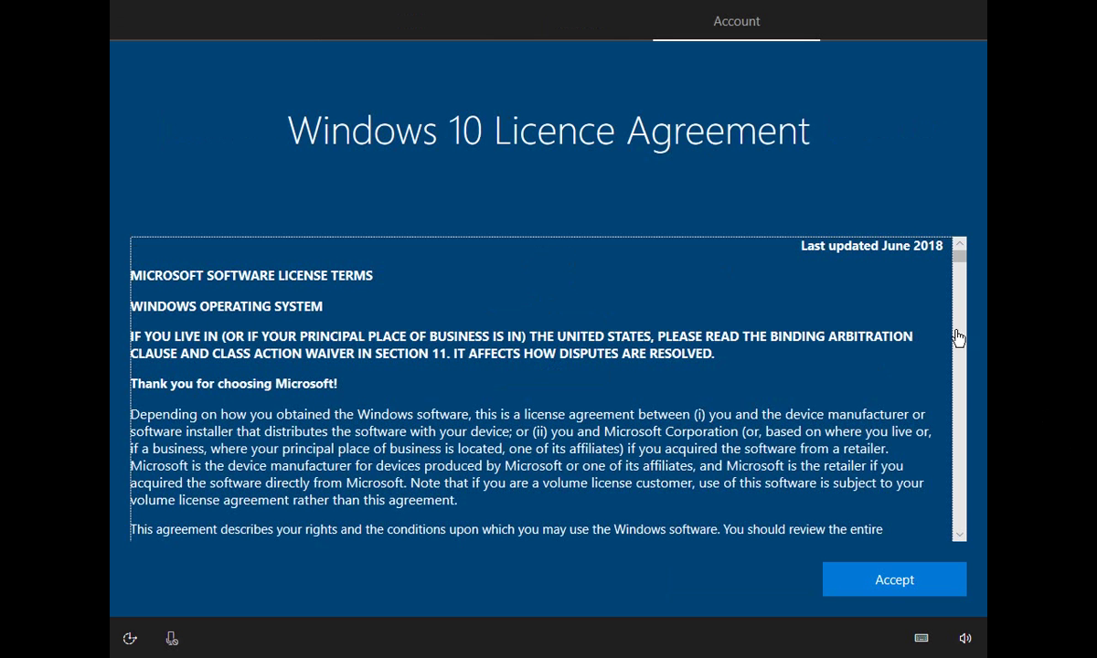
pyautogui.moveTo(959, 263); pyautogui.dragTo(964, 527)
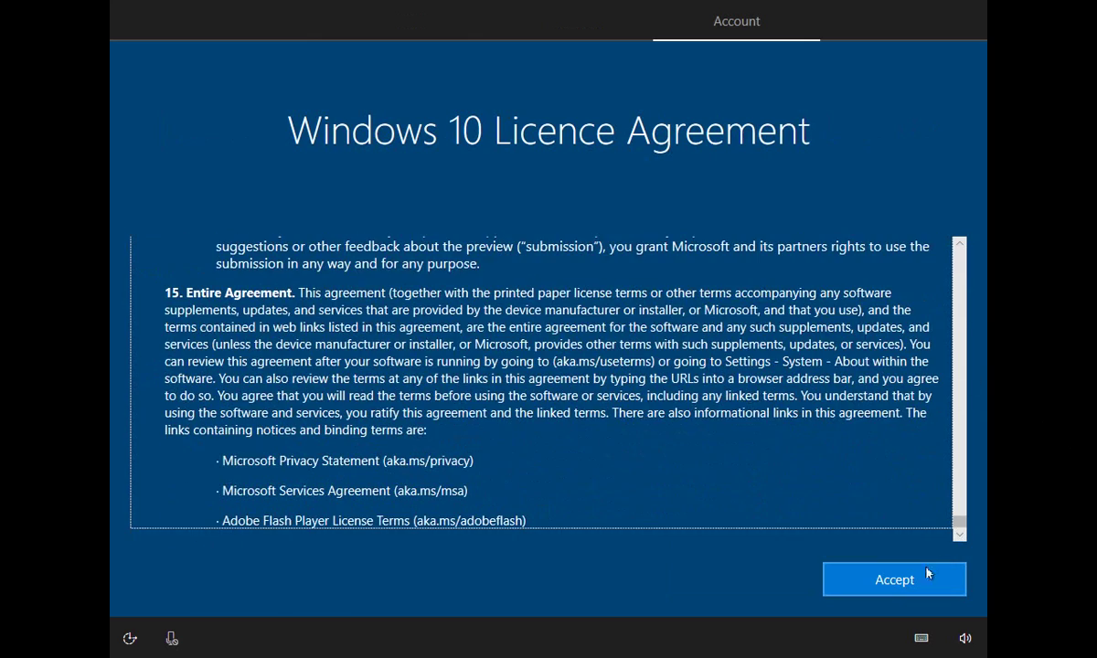
pyautogui.click(890, 590)
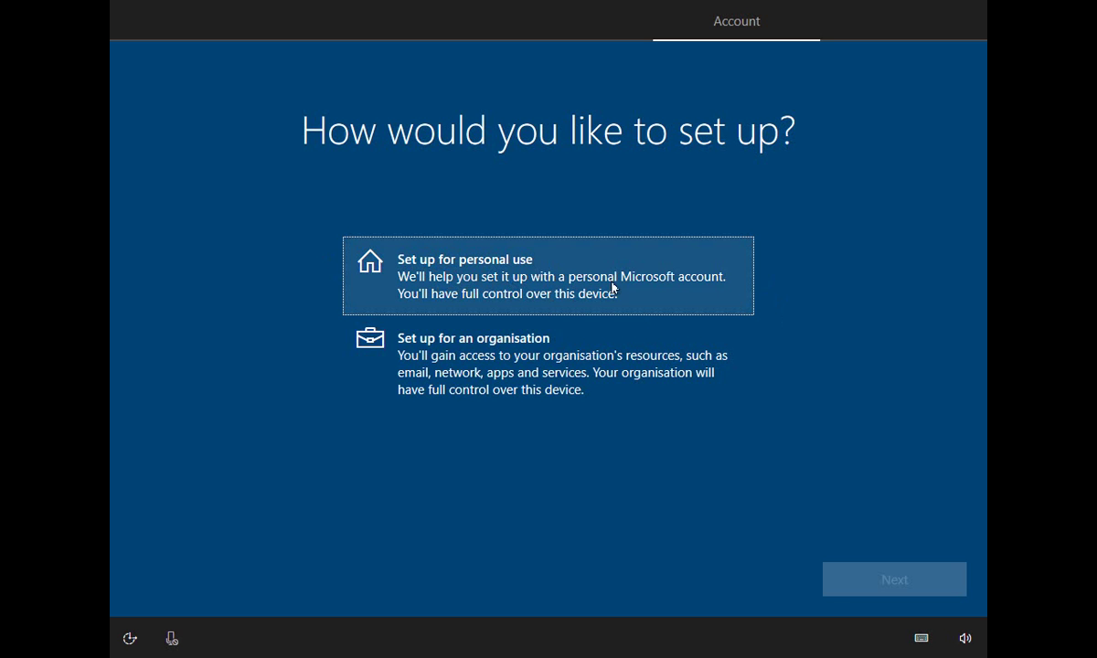
# Step: Select 'Set up for personal use' and continue to the Microsoft account sign-in
pyautogui.click(657, 298)
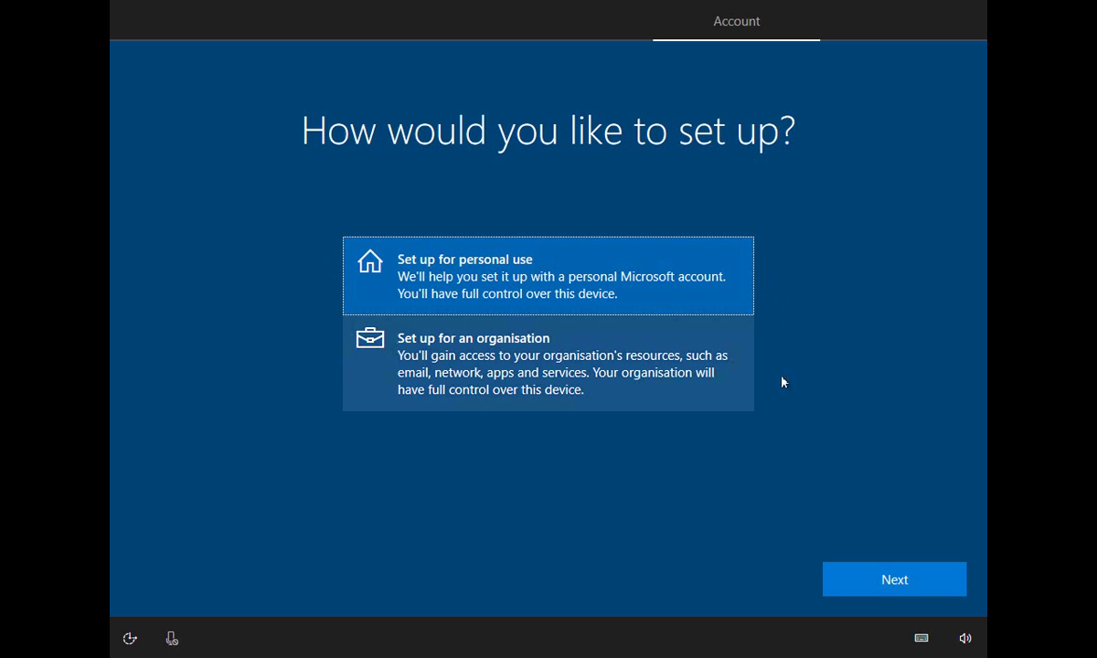
pyautogui.click(905, 585)
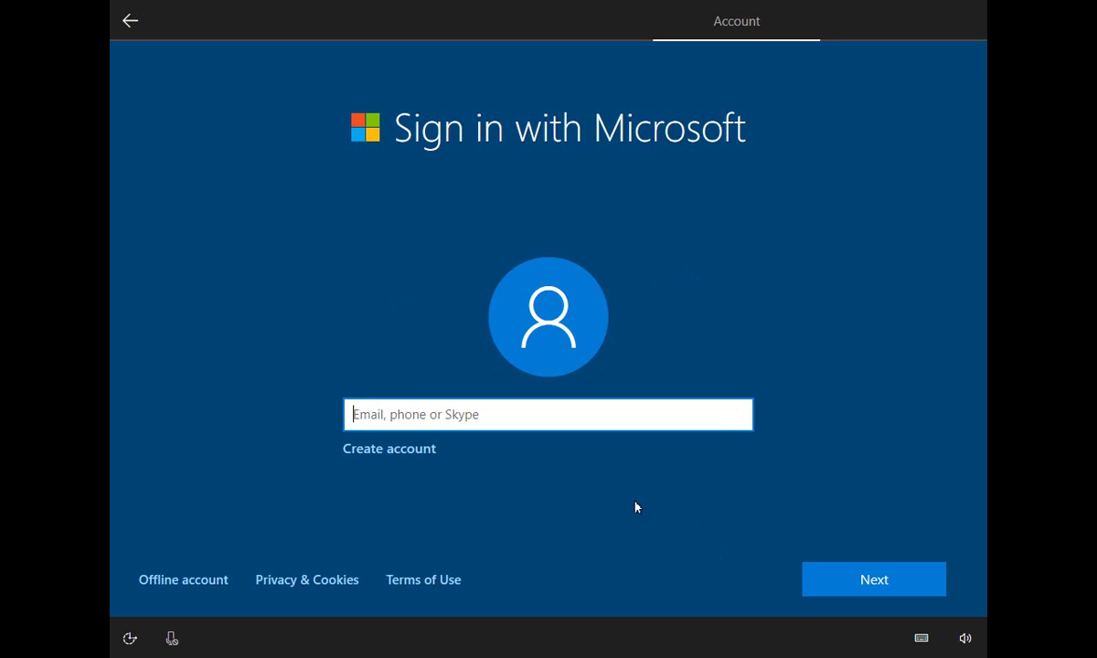
# Step: Enter 'Owner' as the account and submit it twice; the account lookup fails both times
pyautogui.write('O')
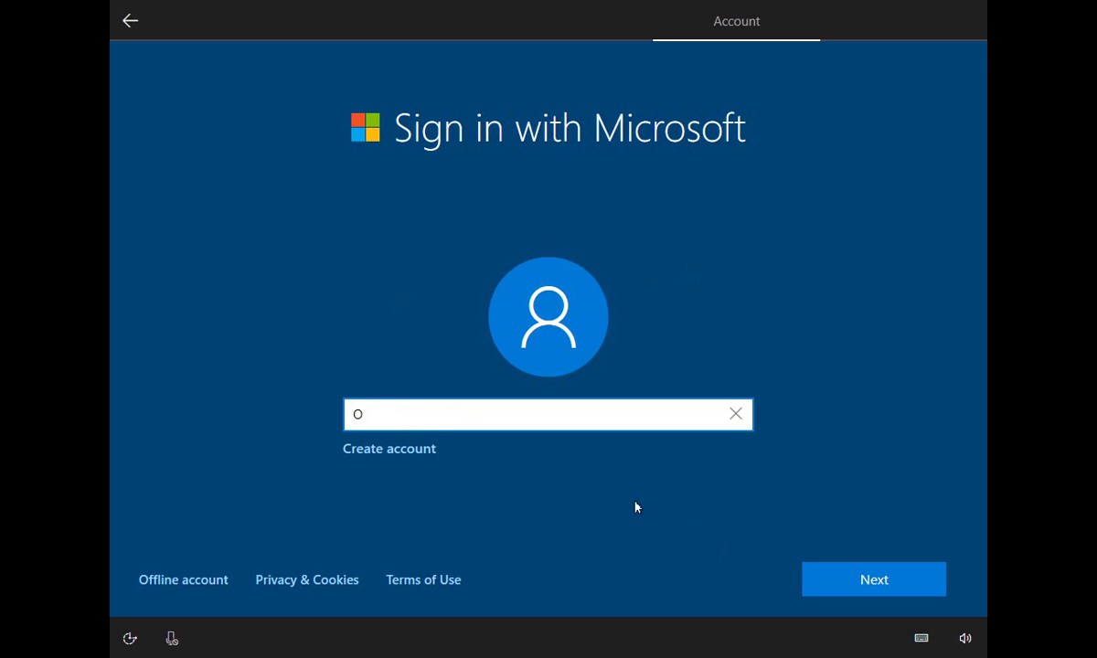
pyautogui.write('wner')
pyautogui.click(878, 593)
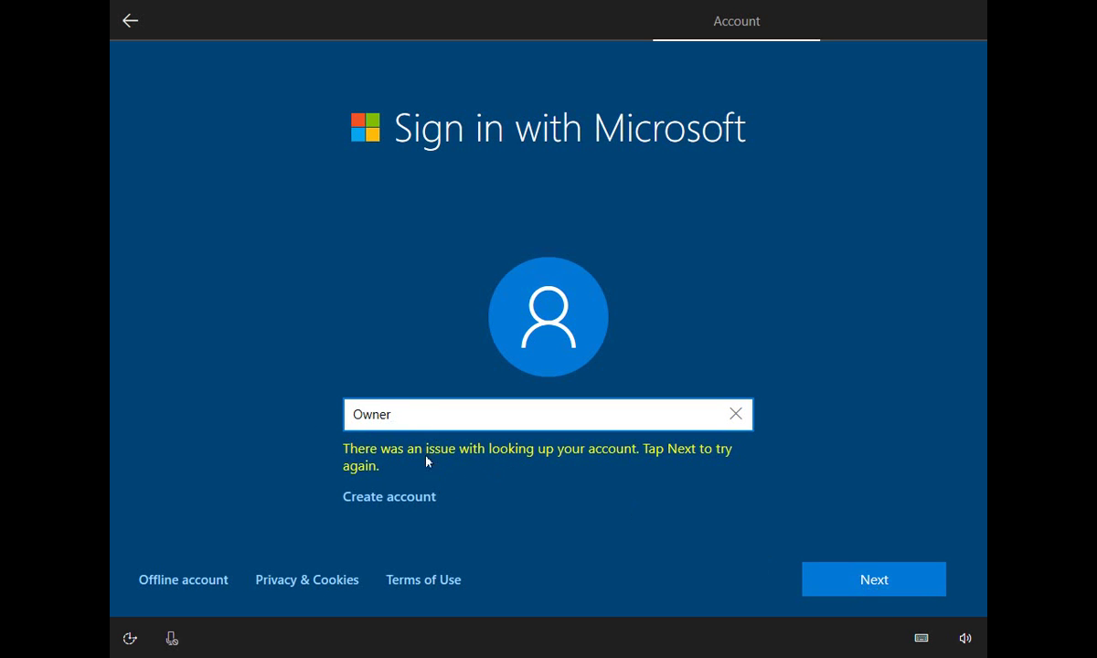
pyautogui.click(855, 583)
# Step: Switch to an offline account and enter 'Owner' as the user name
pyautogui.click(179, 586)
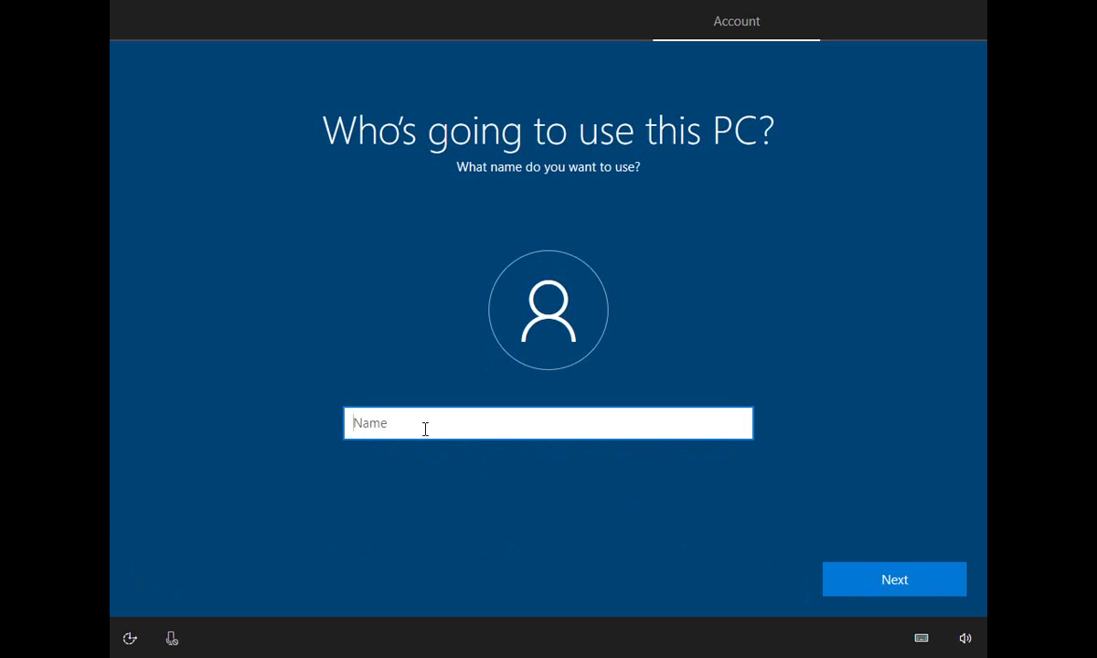
pyautogui.write('Owner')
# Step: Confirm the name Owner, then leave the password blank and continue
pyautogui.click(895, 580)
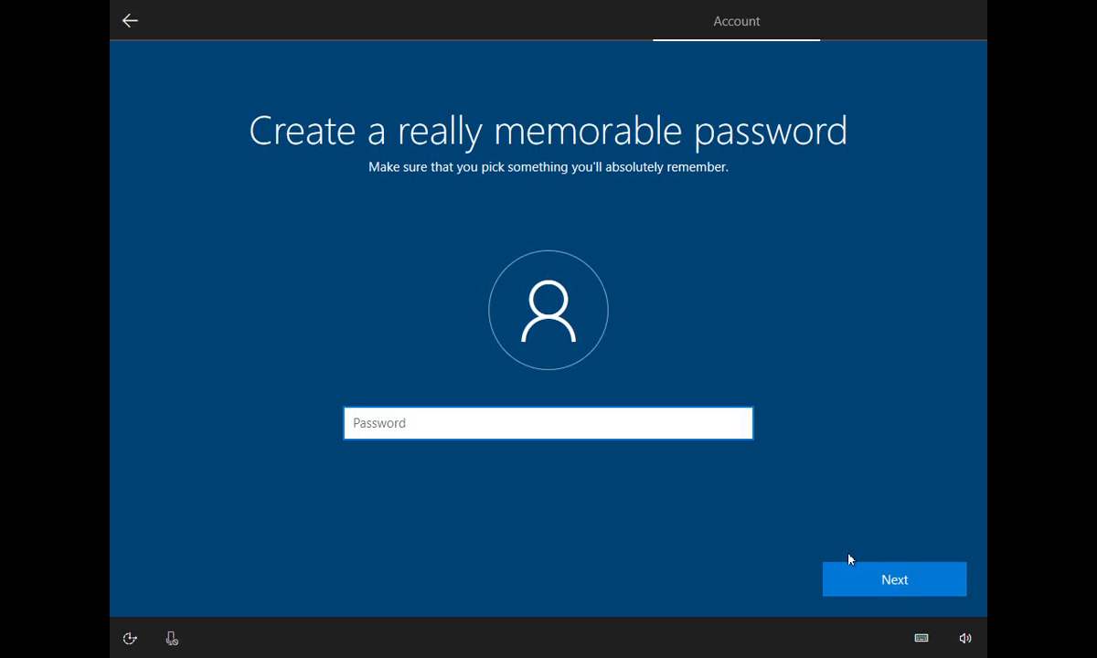
pyautogui.click(903, 583)
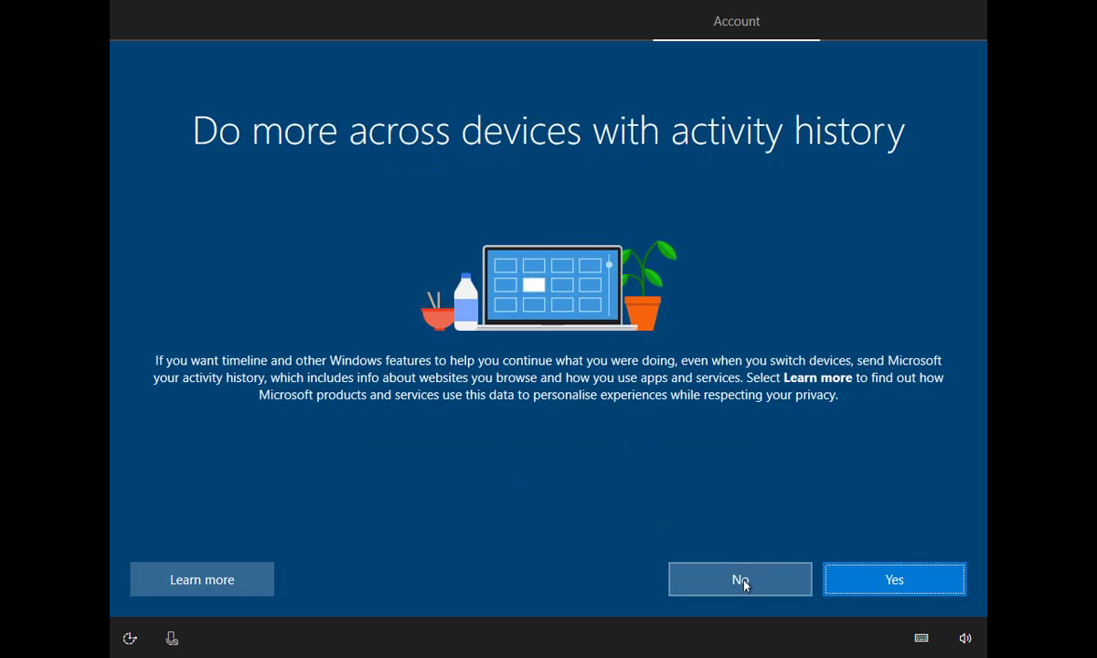
# Step: Decline activity history, Cortana and online speech recognition
pyautogui.click(743, 585)
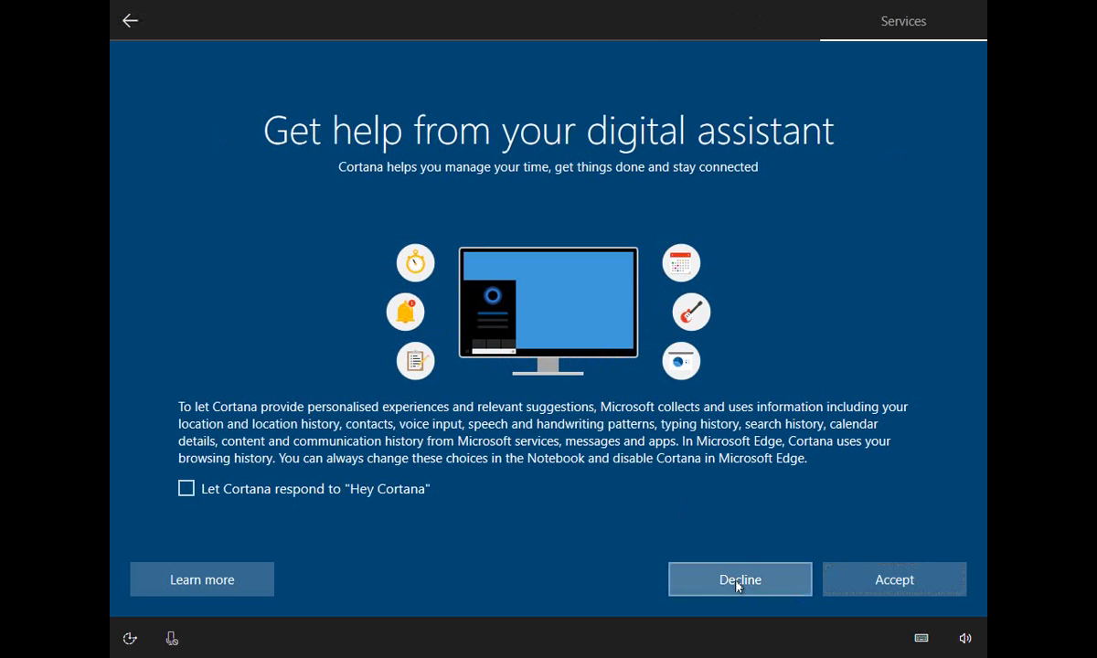
pyautogui.click(737, 586)
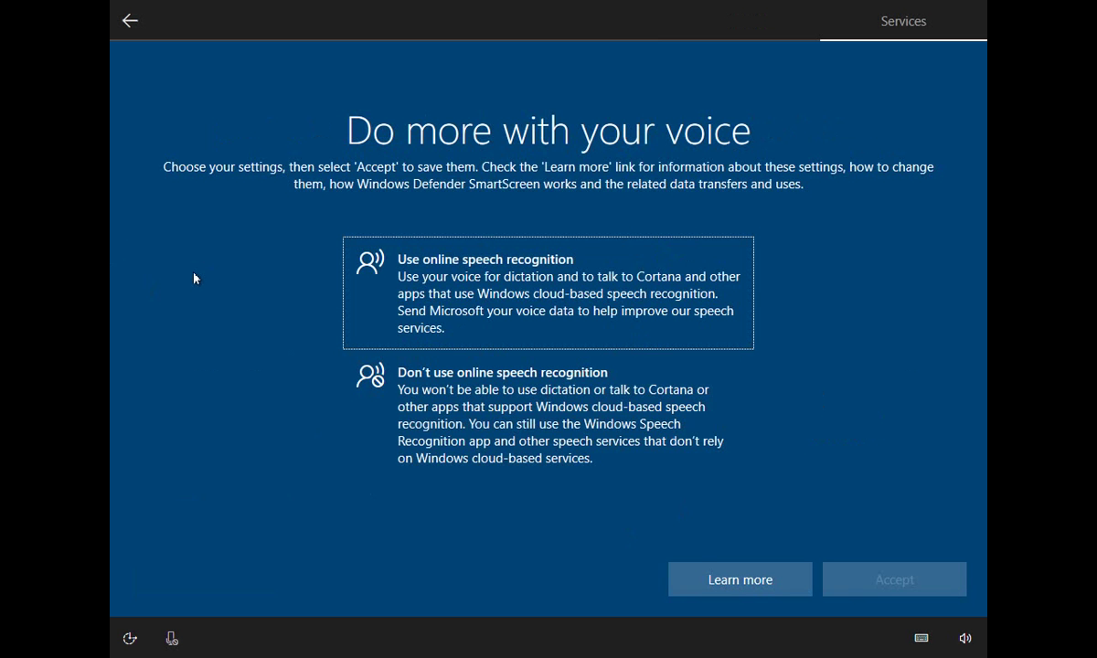
pyautogui.click(608, 422)
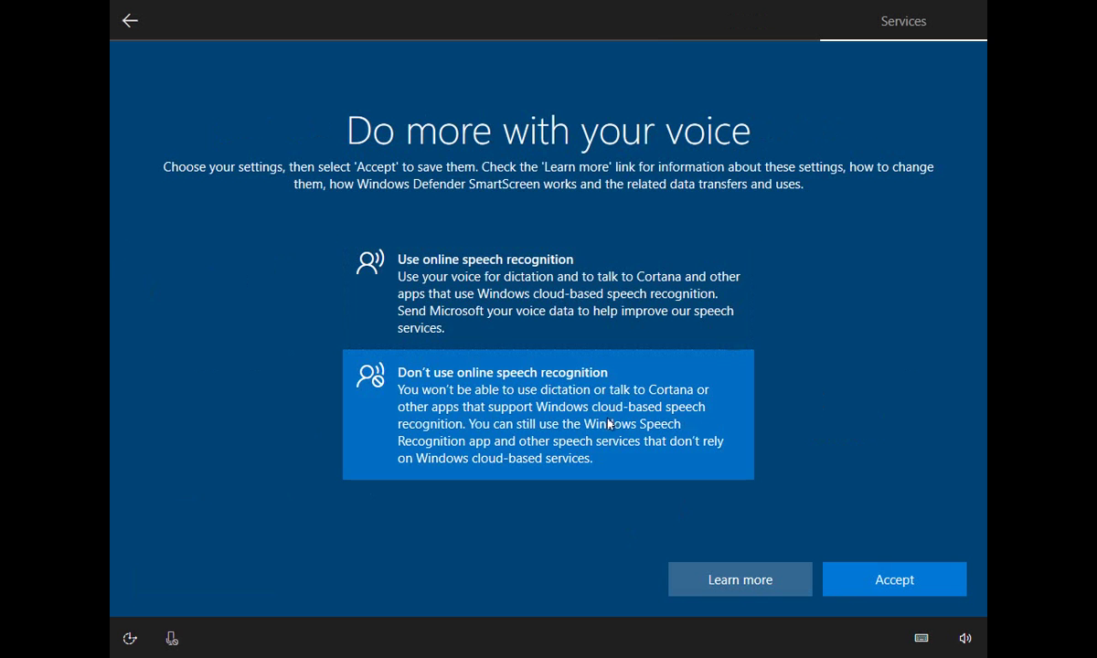
pyautogui.click(926, 580)
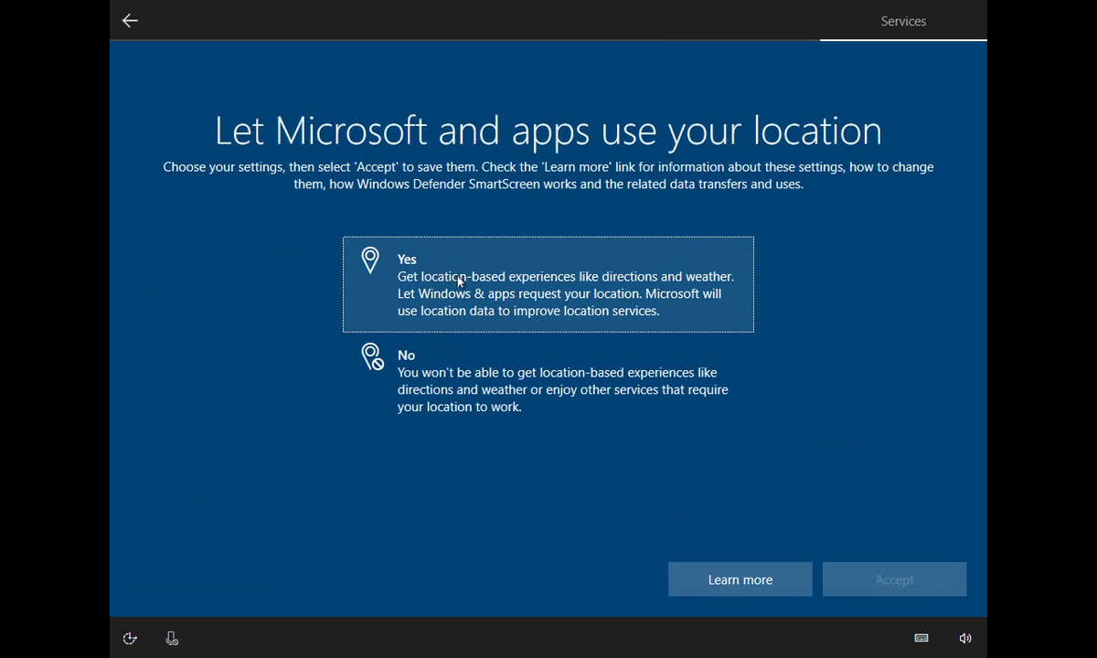
# Step: Allow location, turn off Find my device, and limit diagnostic data to Basic
pyautogui.click(428, 285)
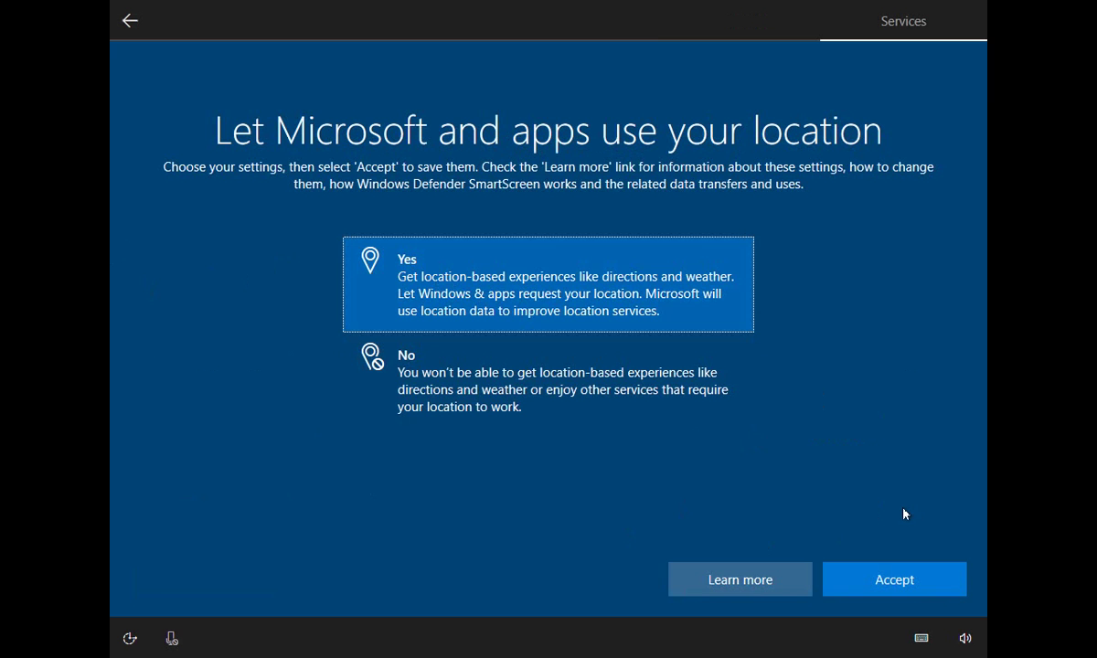
pyautogui.click(895, 585)
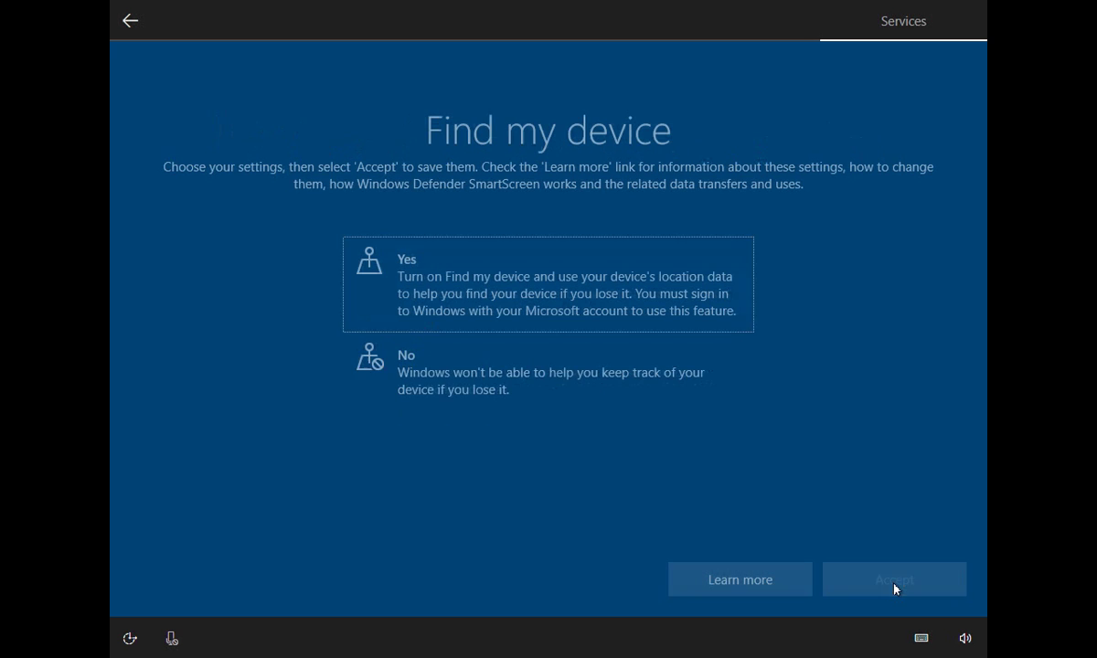
pyautogui.click(491, 371)
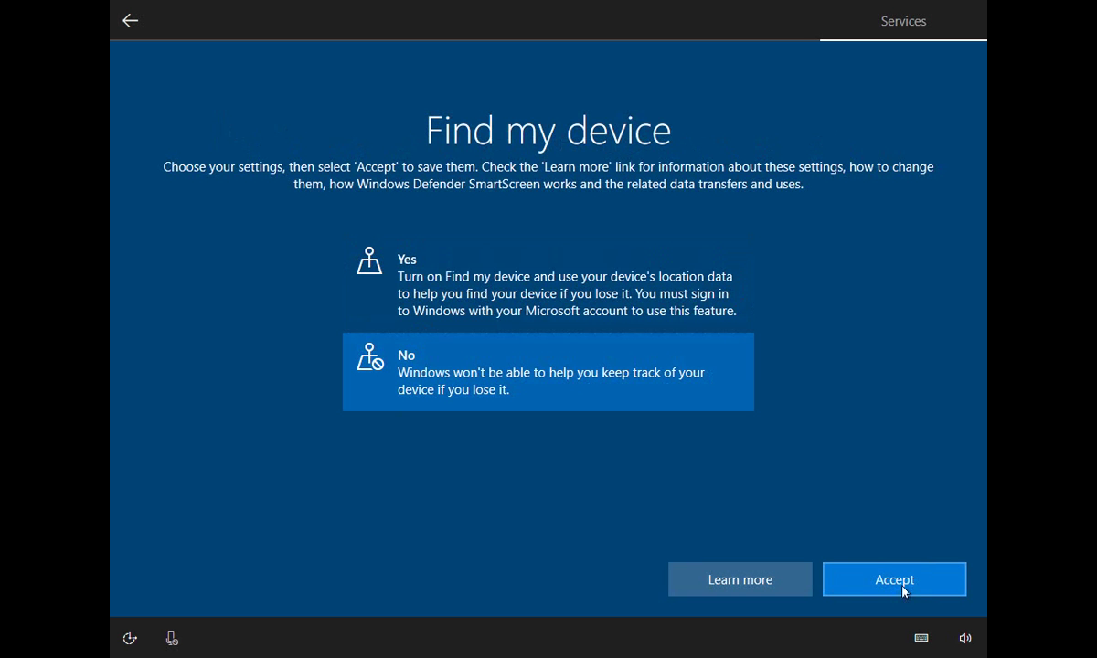
pyautogui.click(895, 581)
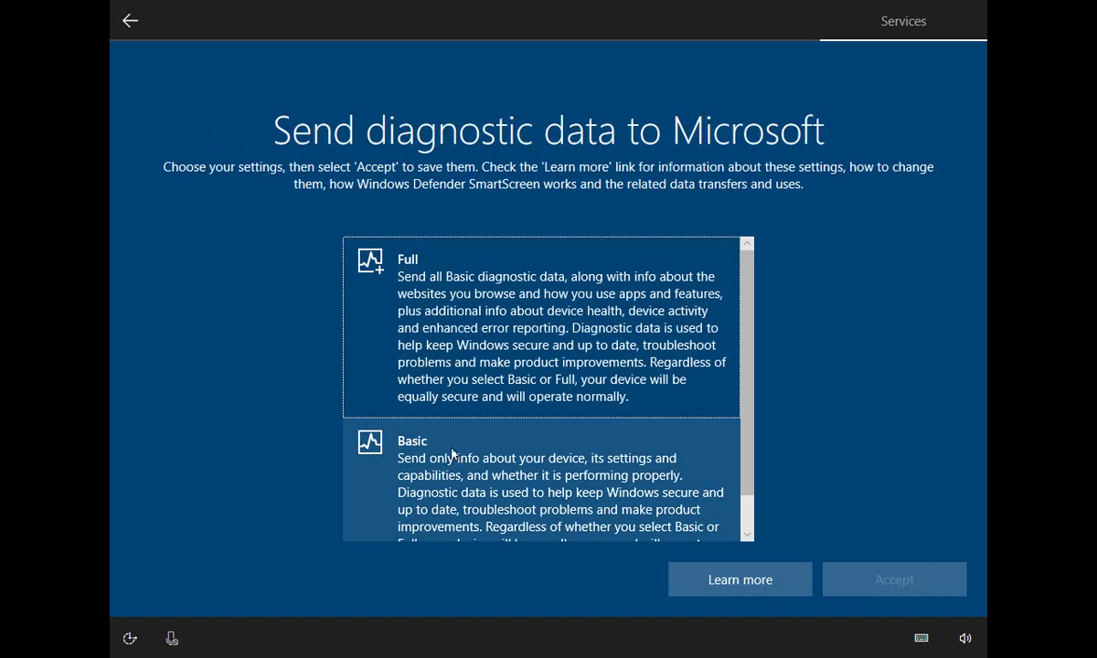
pyautogui.click(453, 460)
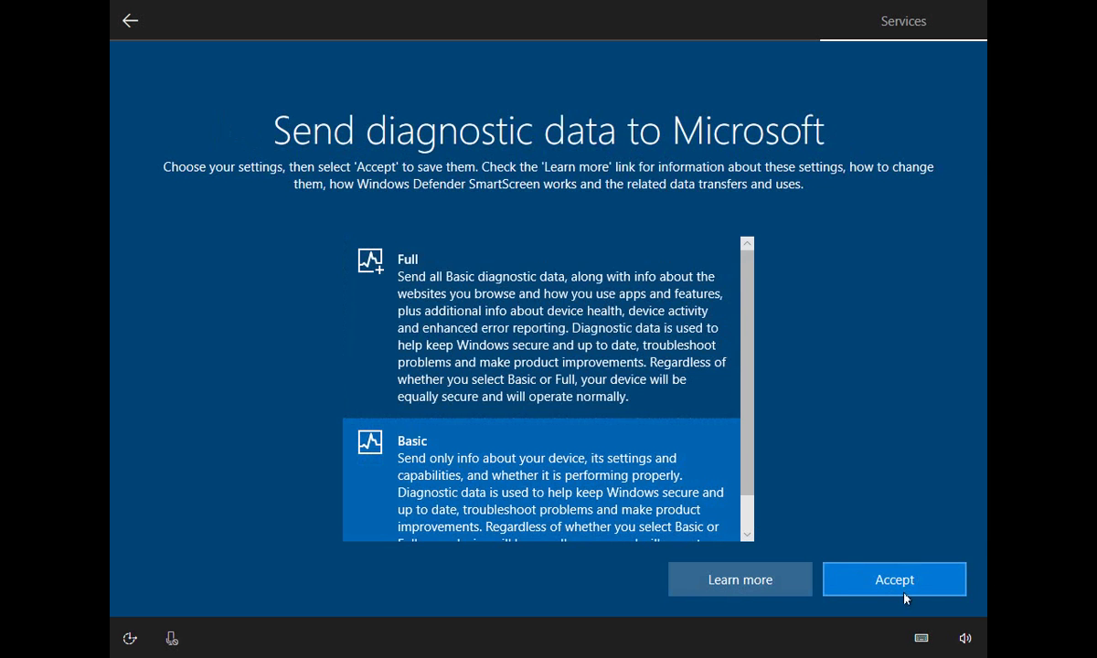
pyautogui.click(903, 586)
# Step: Decline inking and typing data, tailored experiences and the advertising ID
pyautogui.click(508, 394)
pyautogui.click(894, 590)
pyautogui.click(548, 430)
pyautogui.click(883, 582)
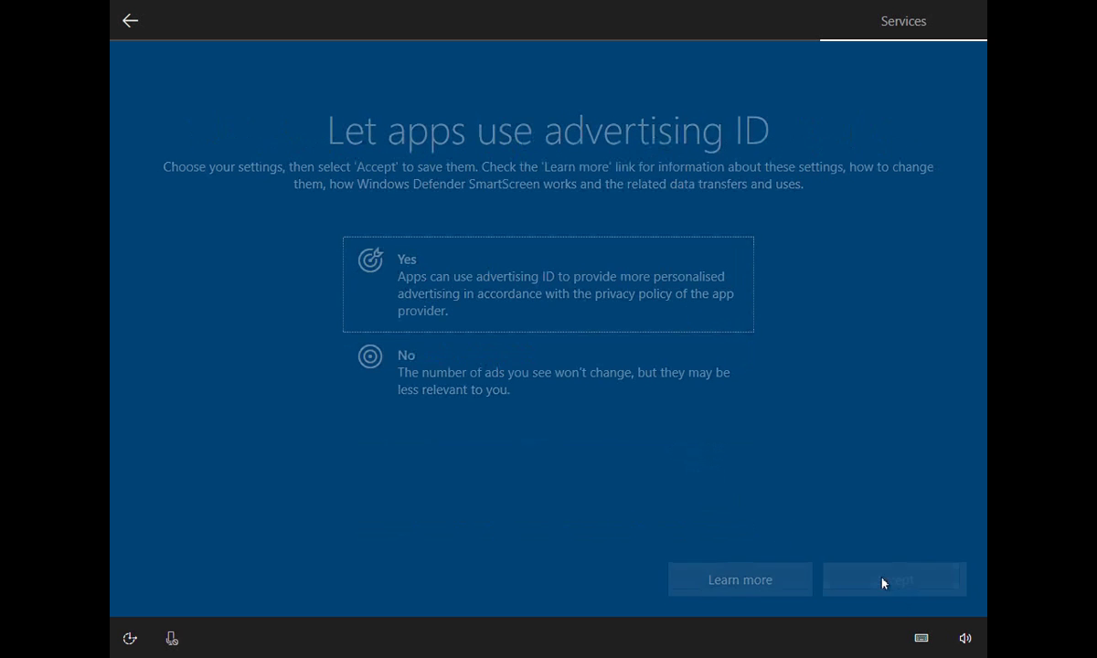
pyautogui.click(445, 397)
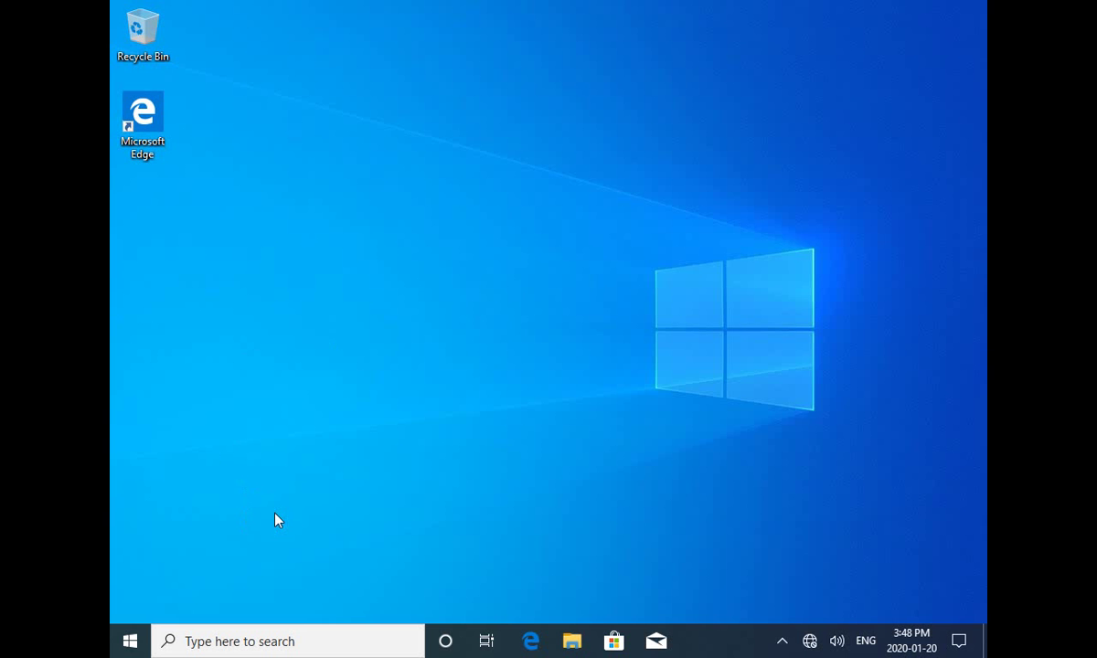
# Step: Go to Settings > Update & Security and run Check for updates
pyautogui.click(131, 642)
pyautogui.moveTo(131, 565)
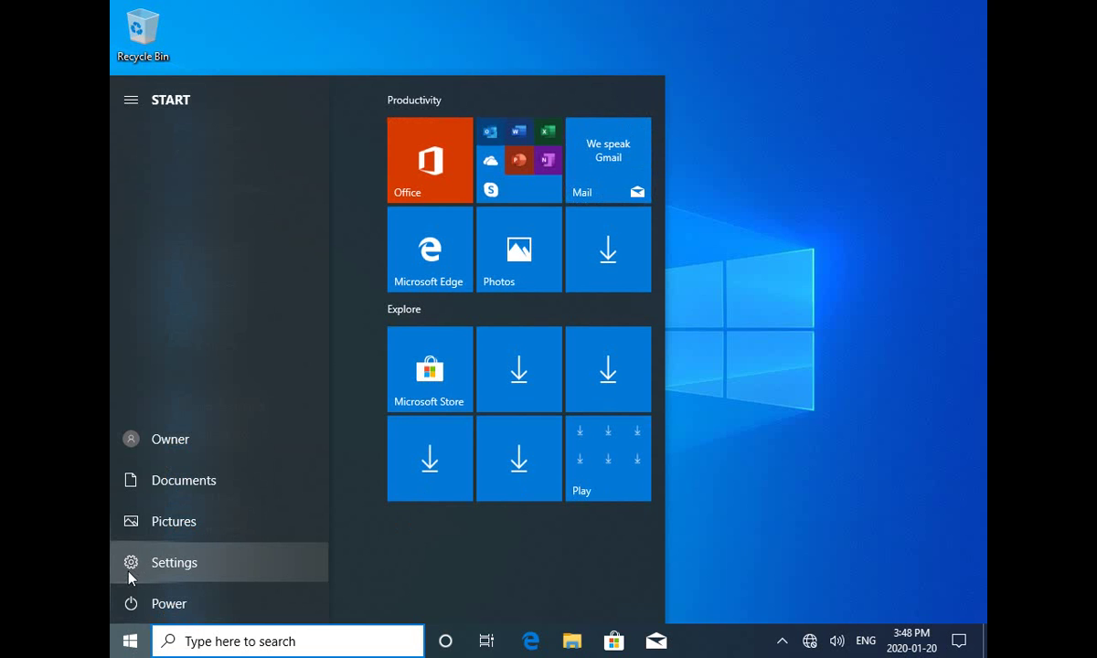
pyautogui.click(129, 566)
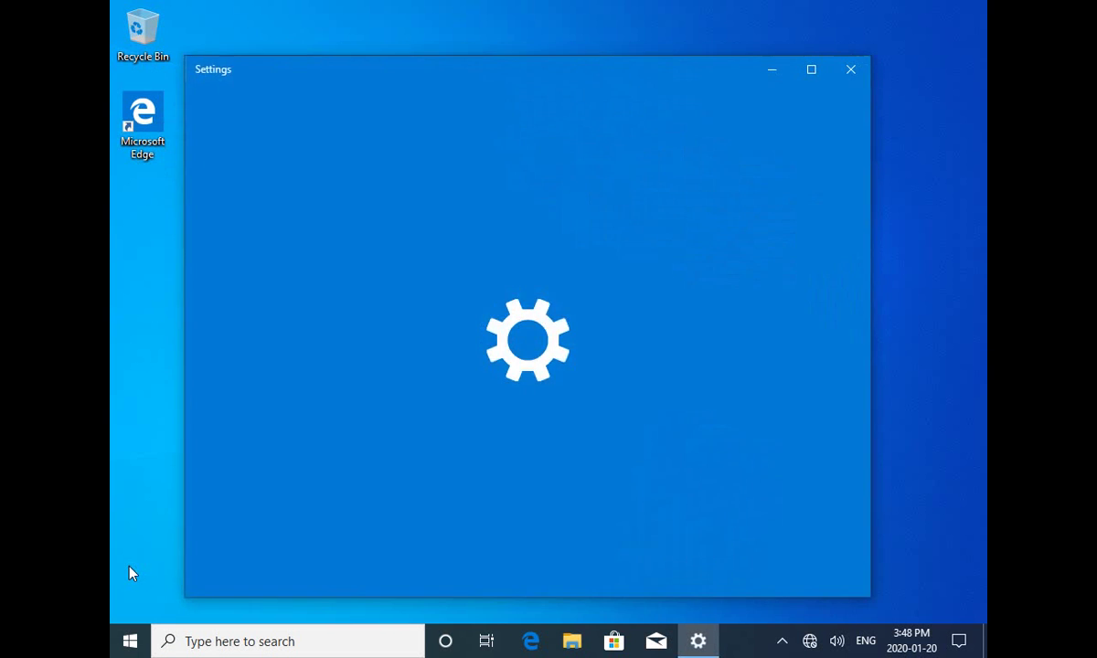
pyautogui.scroll(-3, 688, 521)
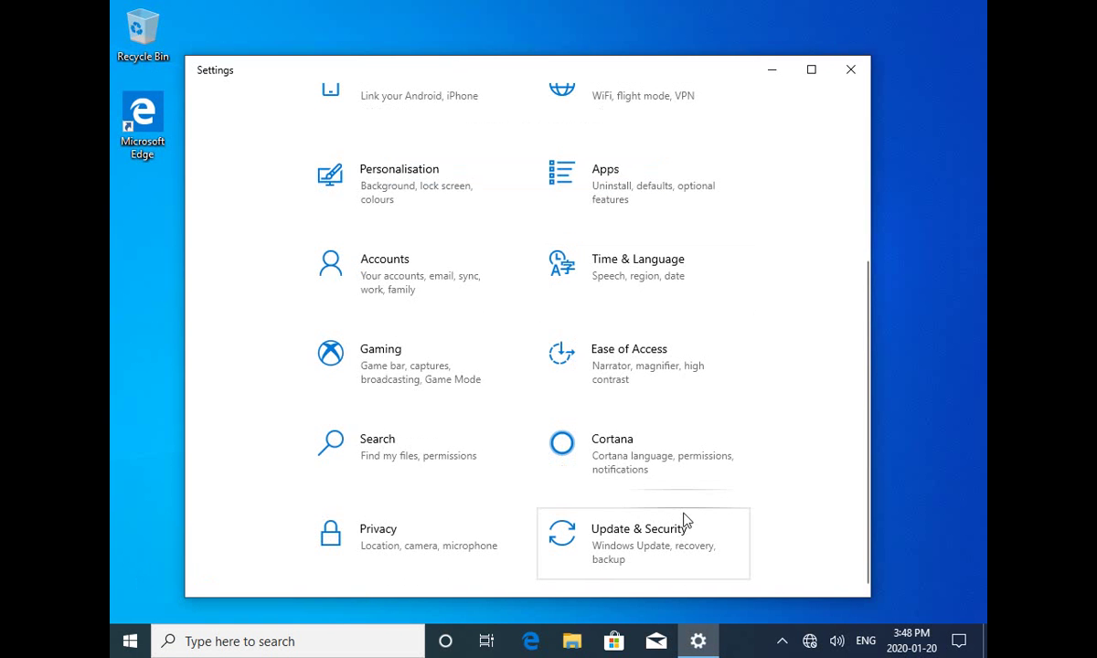
pyautogui.click(615, 546)
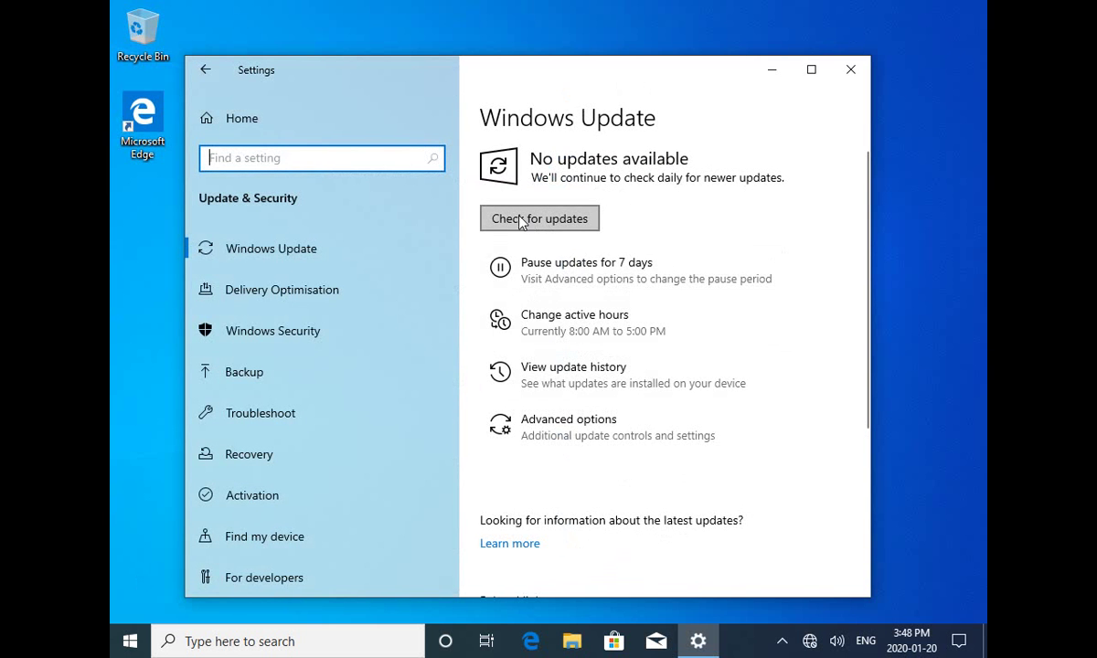
pyautogui.click(552, 223)
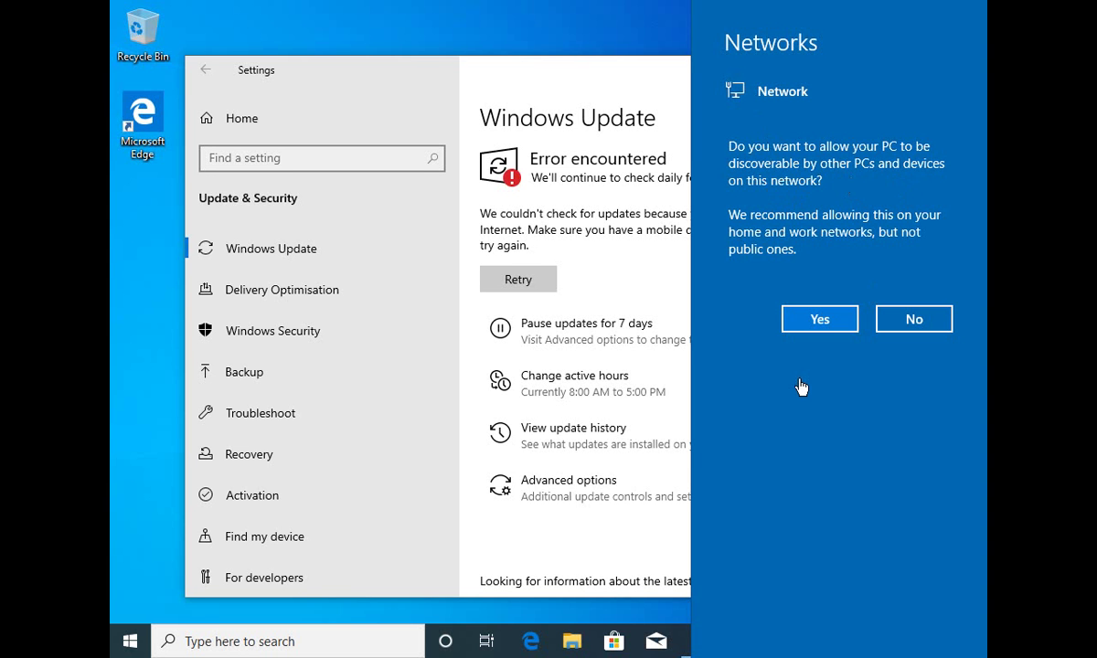
# Step: Answer Yes to make the PC discoverable on this network
pyautogui.click(820, 319)
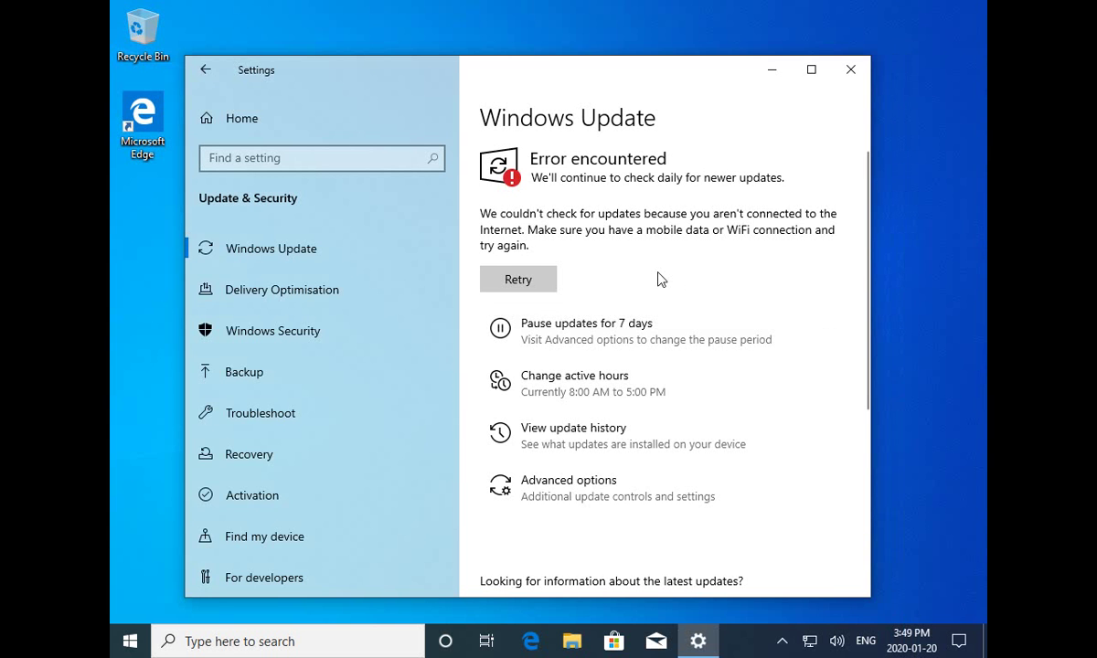
# Step: Retry the Windows Update check now that the network is connected
pyautogui.click(503, 280)
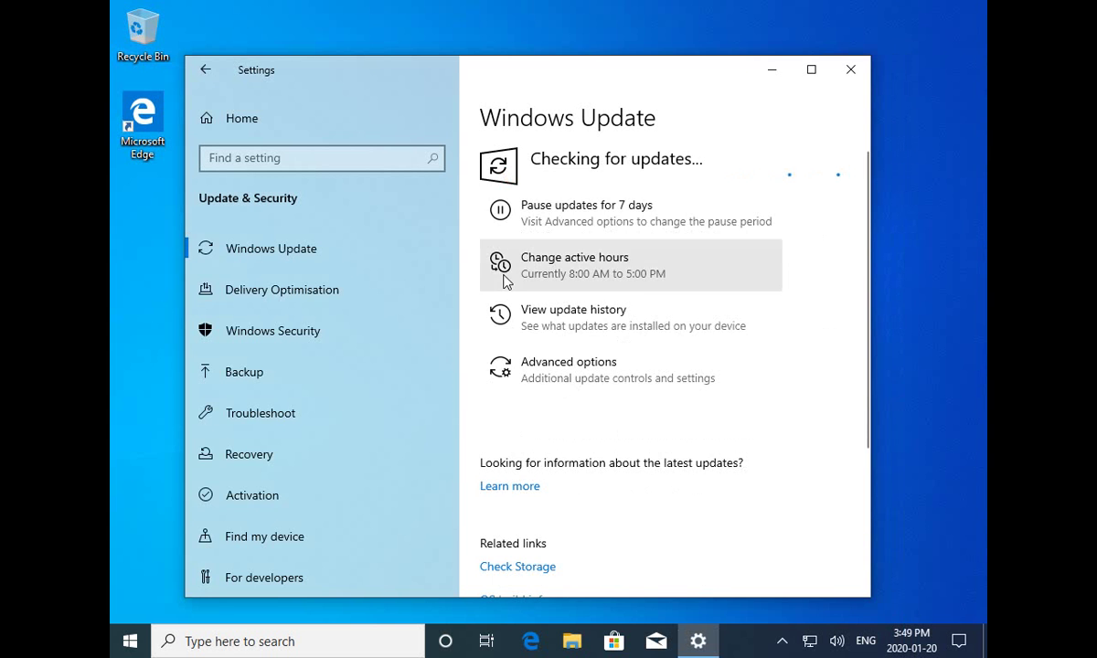